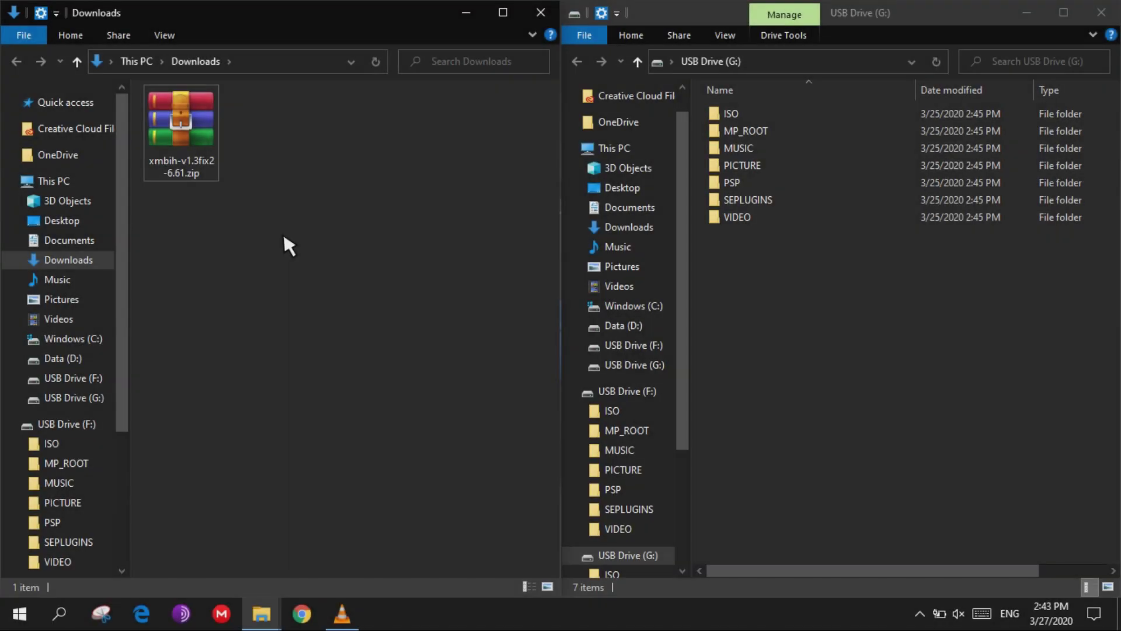
- Extract the xmbih zip archive and open its 661 > seplugins folder
{"action": "left_click", "coordinate": [207, 168]}
{"action": "right_click", "coordinate": [207, 168]}
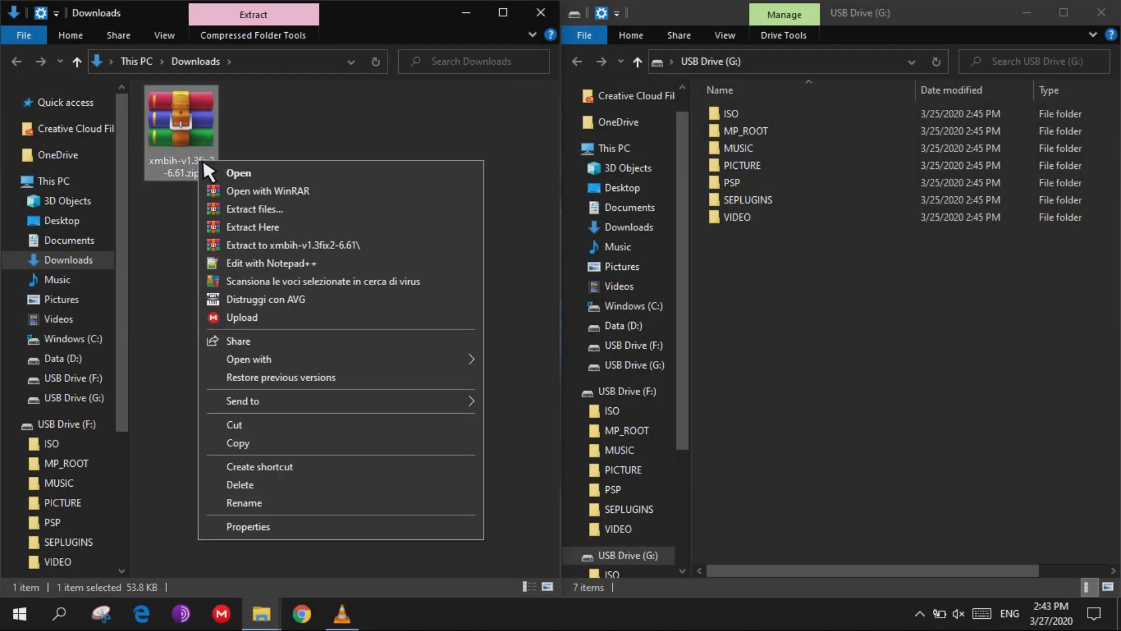
{"action": "left_click", "coordinate": [289, 243]}
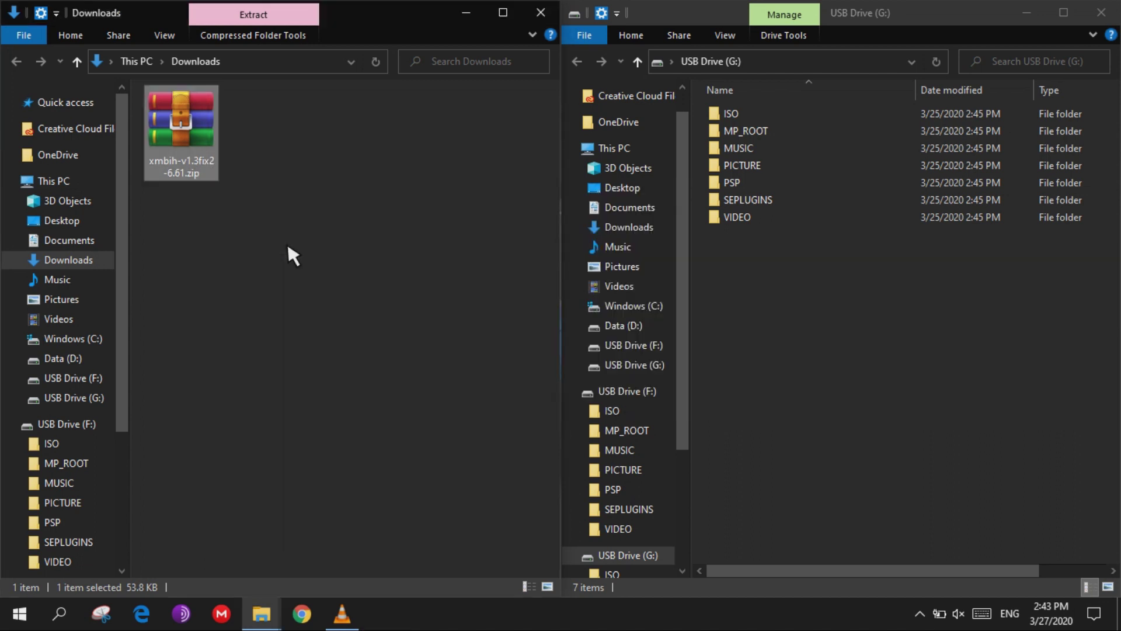
{"action": "double_click", "coordinate": [189, 141]}
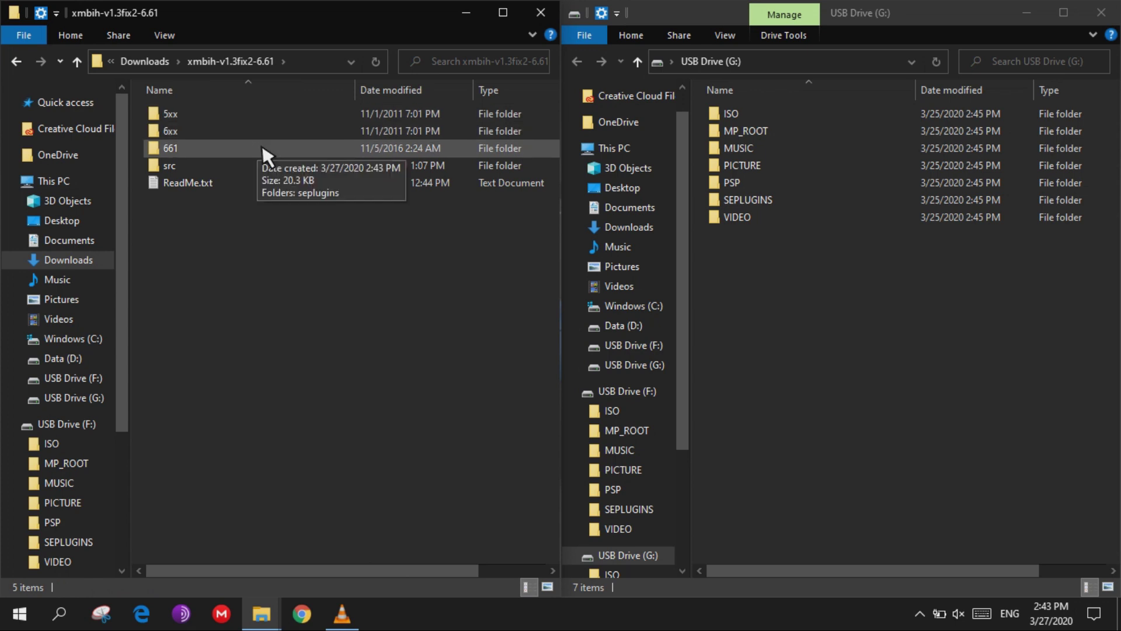
{"action": "double_click", "coordinate": [224, 150]}
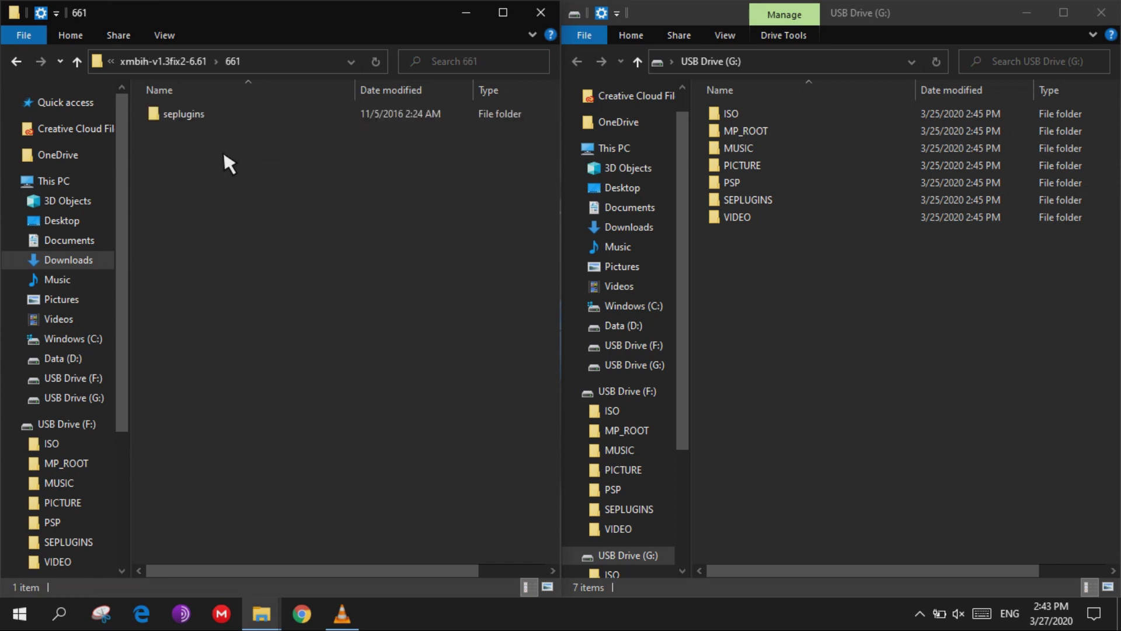
{"action": "double_click", "coordinate": [241, 114]}
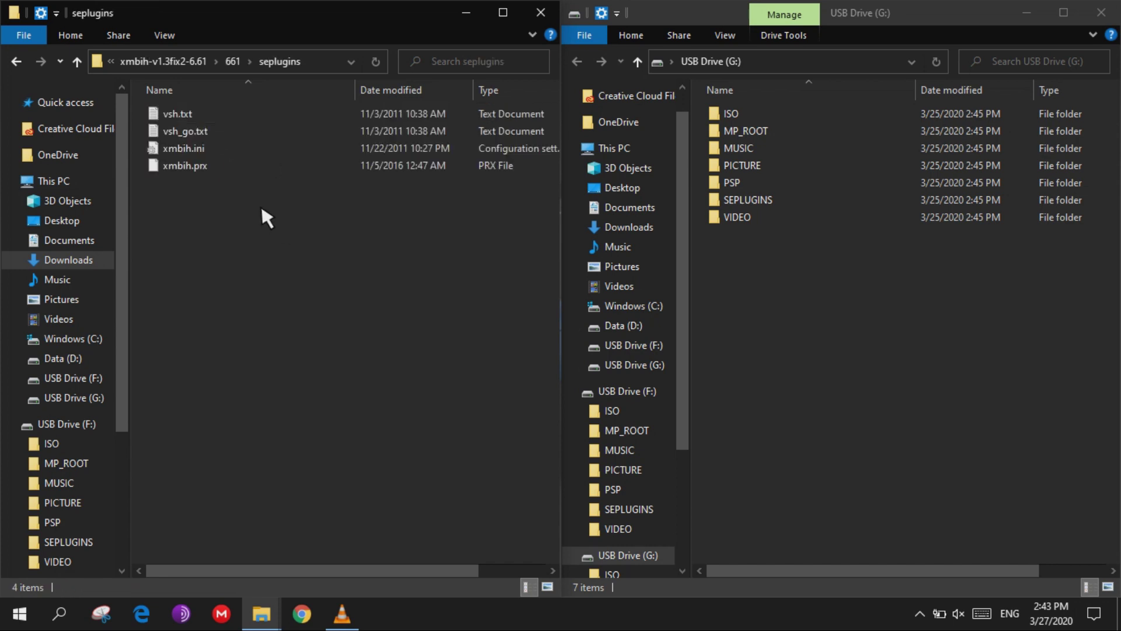
- Paste xmbih.ini and xmbih.prx into G:\SEPLUGINS, replacing the existing copies
{"action": "left_click_drag", "start_coordinate": [261, 204], "coordinate": [225, 150]}
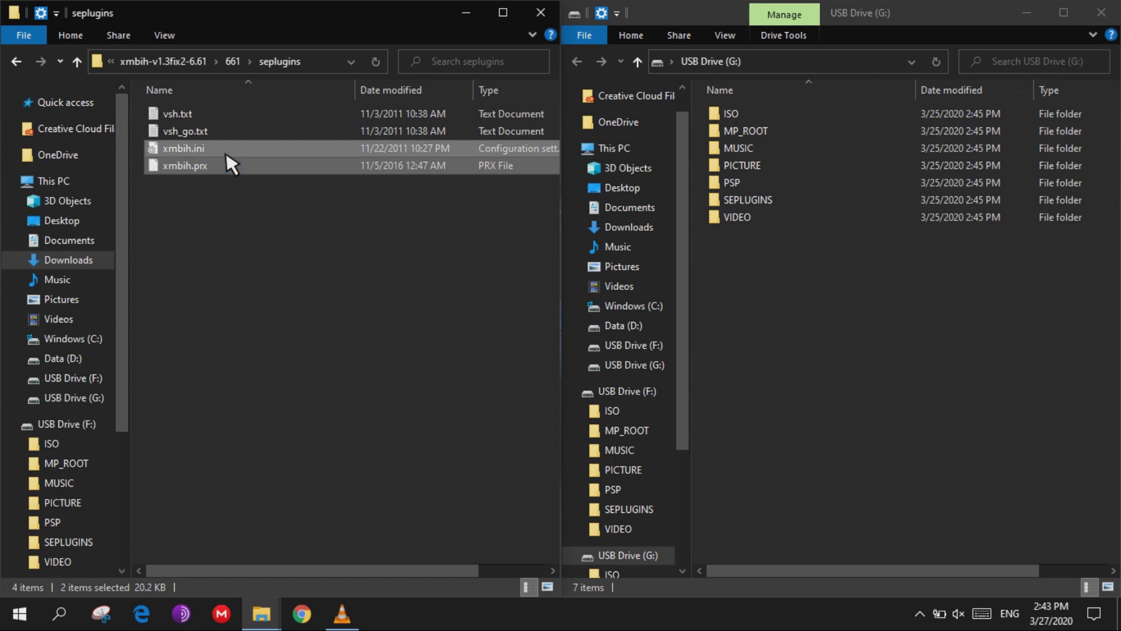
{"action": "double_click", "coordinate": [793, 200]}
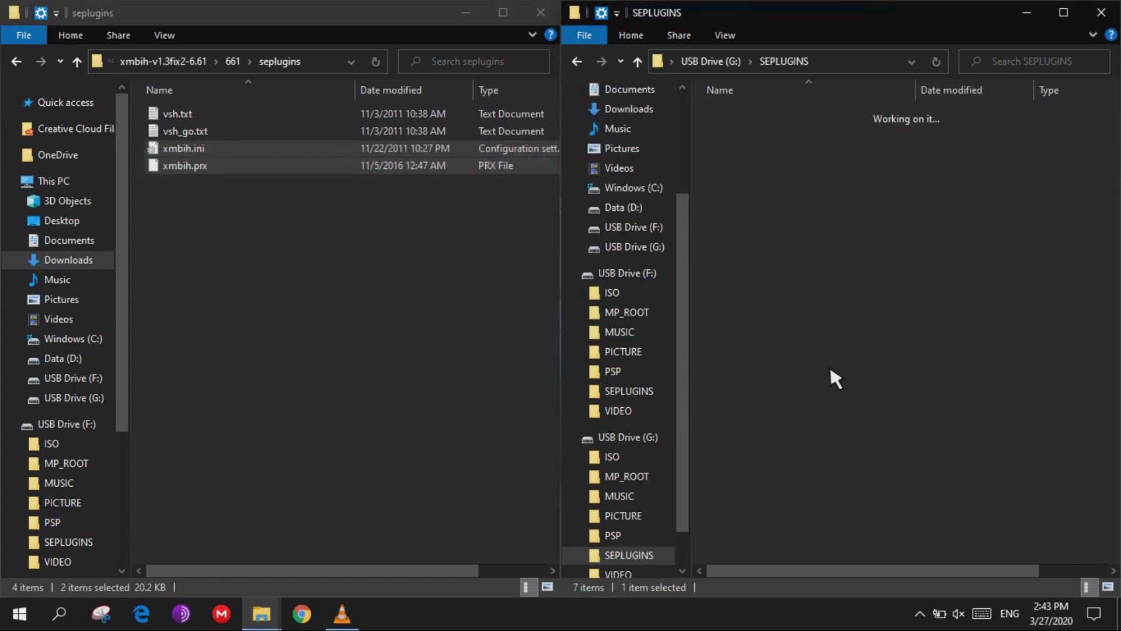
{"action": "key", "text": "ctrl+v"}
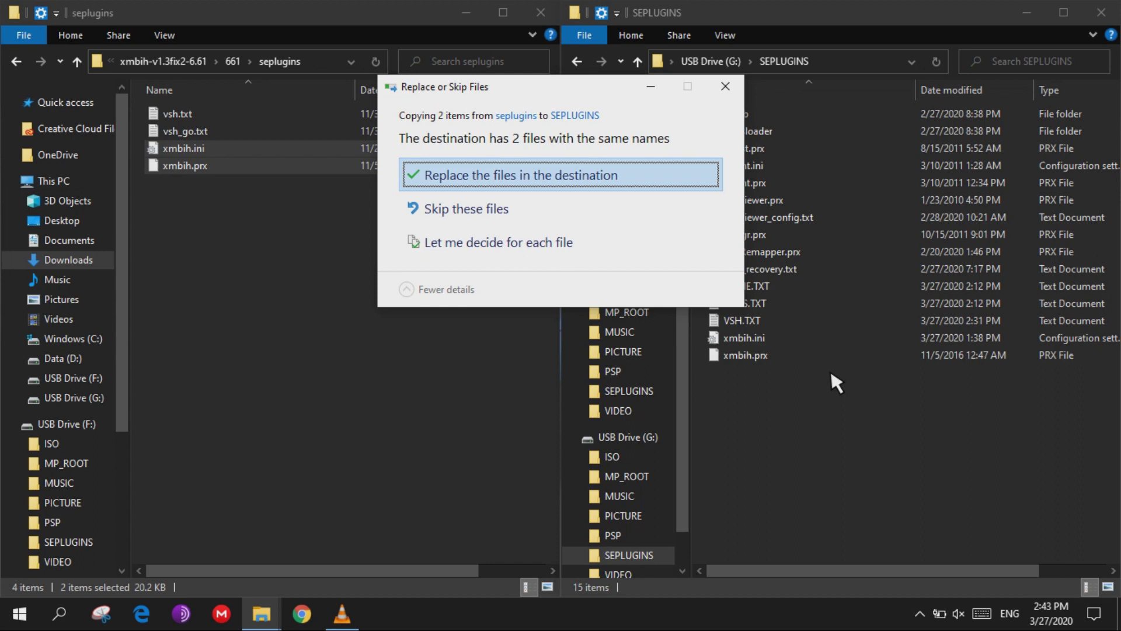
{"action": "left_click", "coordinate": [513, 179]}
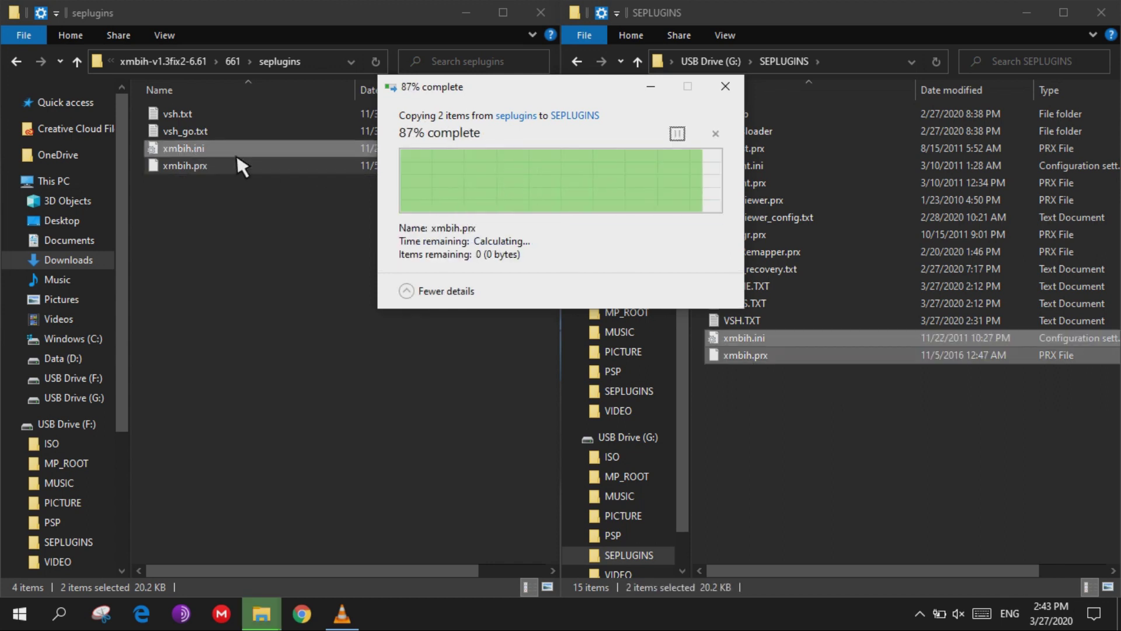
- Check vsh.txt and vsh_go.txt and select the ef0:/seplugins/xmbih.prx 1 line
{"action": "double_click", "coordinate": [260, 113]}
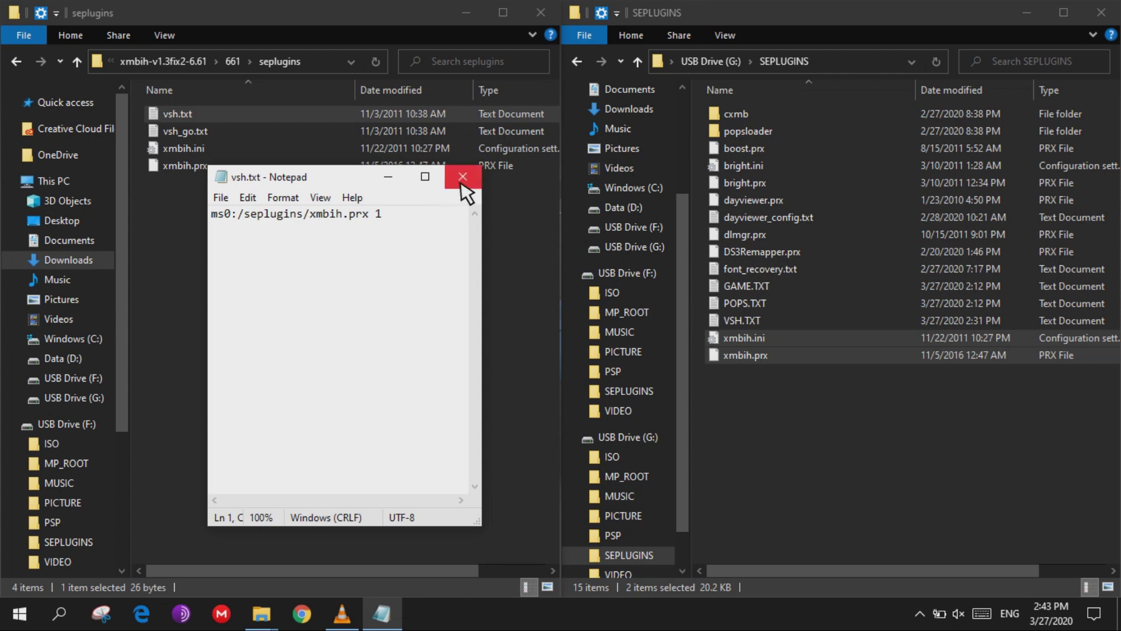
{"action": "left_click", "coordinate": [462, 178]}
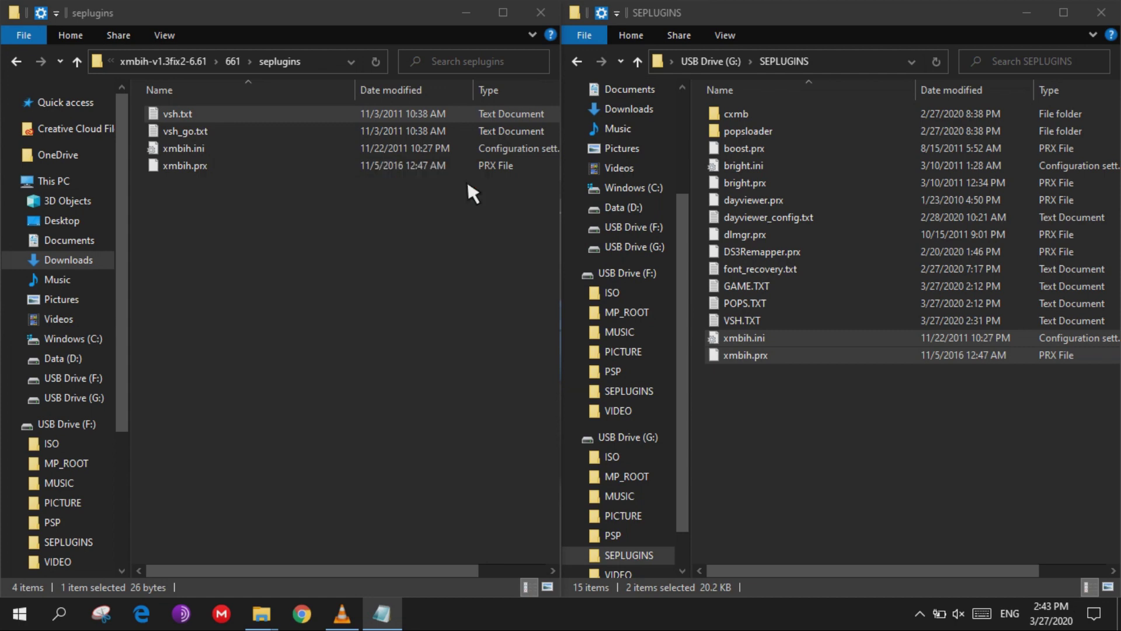
{"action": "double_click", "coordinate": [263, 131]}
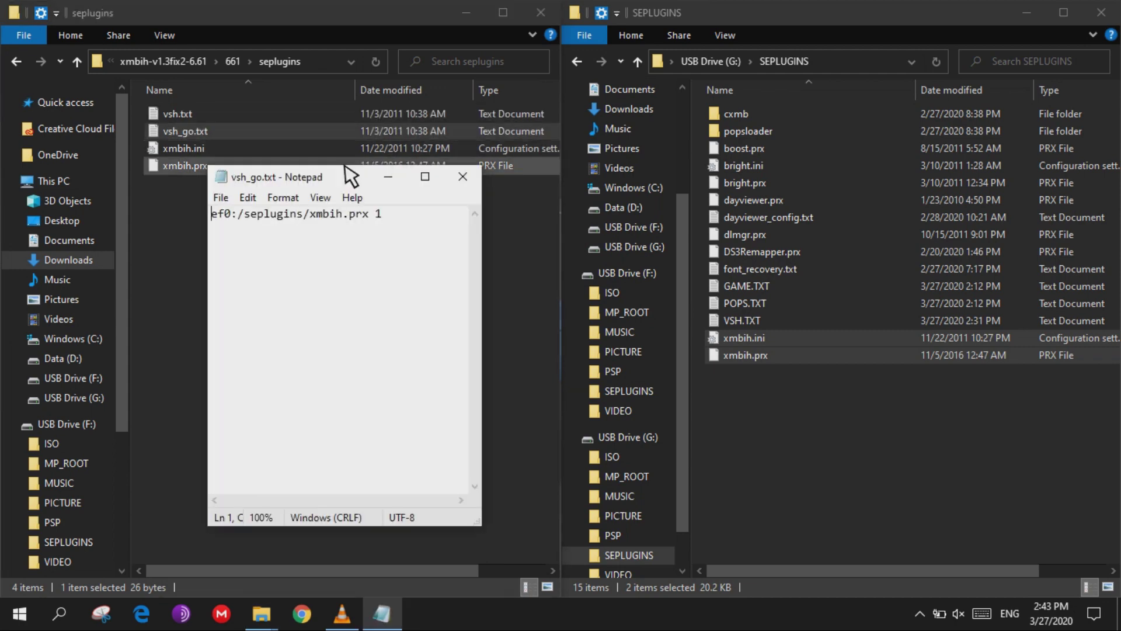
{"action": "left_click_drag", "start_coordinate": [385, 215], "coordinate": [191, 202]}
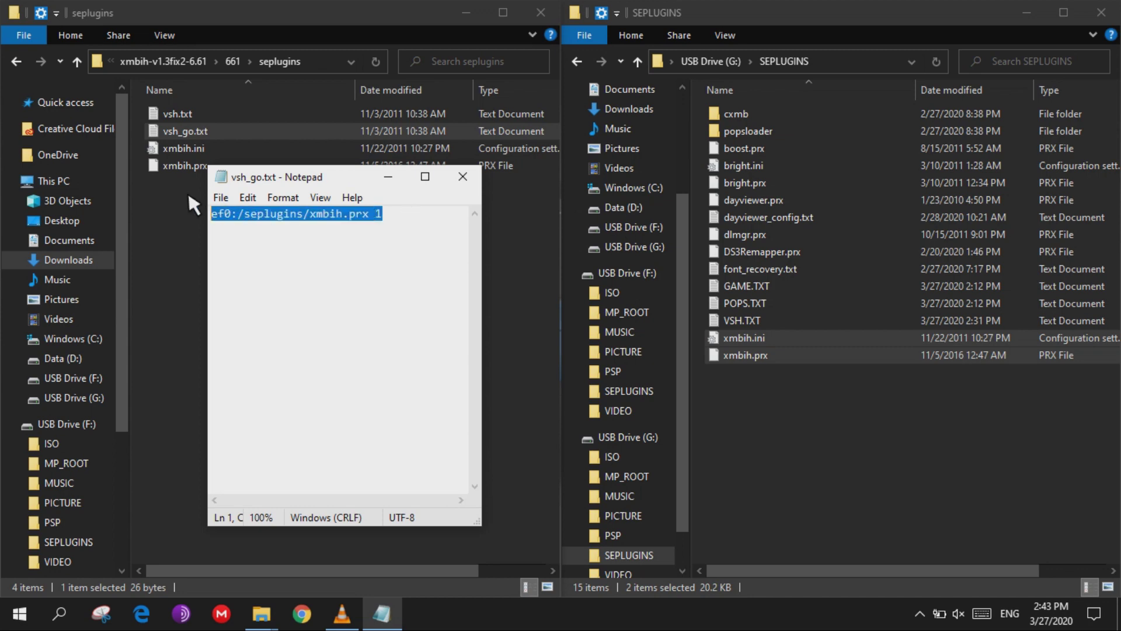
{"action": "left_click", "coordinate": [463, 177]}
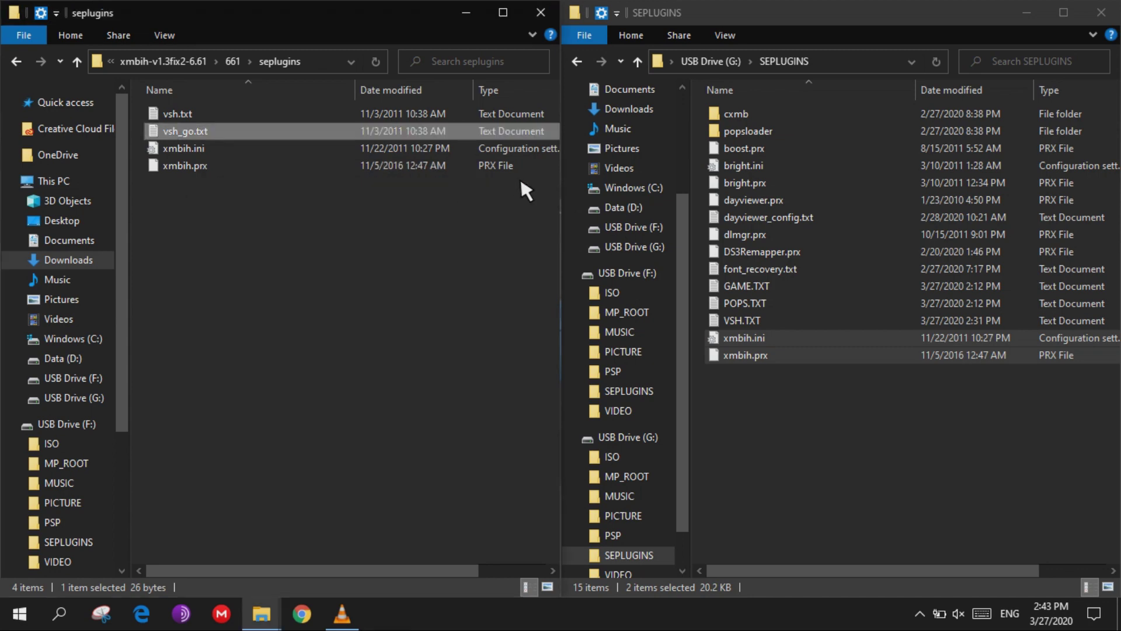
- Put ef0:/seplugins/xmbih.prx 1 as the last line of G:\SEPLUGINS\VSH.TXT and save
{"action": "double_click", "coordinate": [740, 320]}
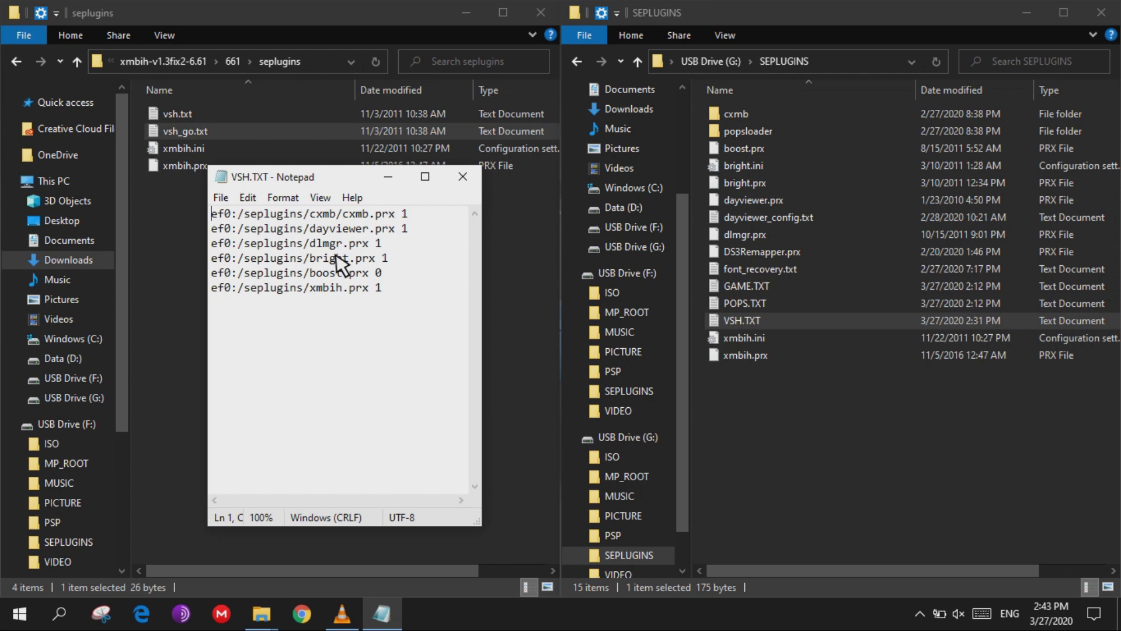
{"action": "left_click_drag", "start_coordinate": [385, 289], "coordinate": [170, 289]}
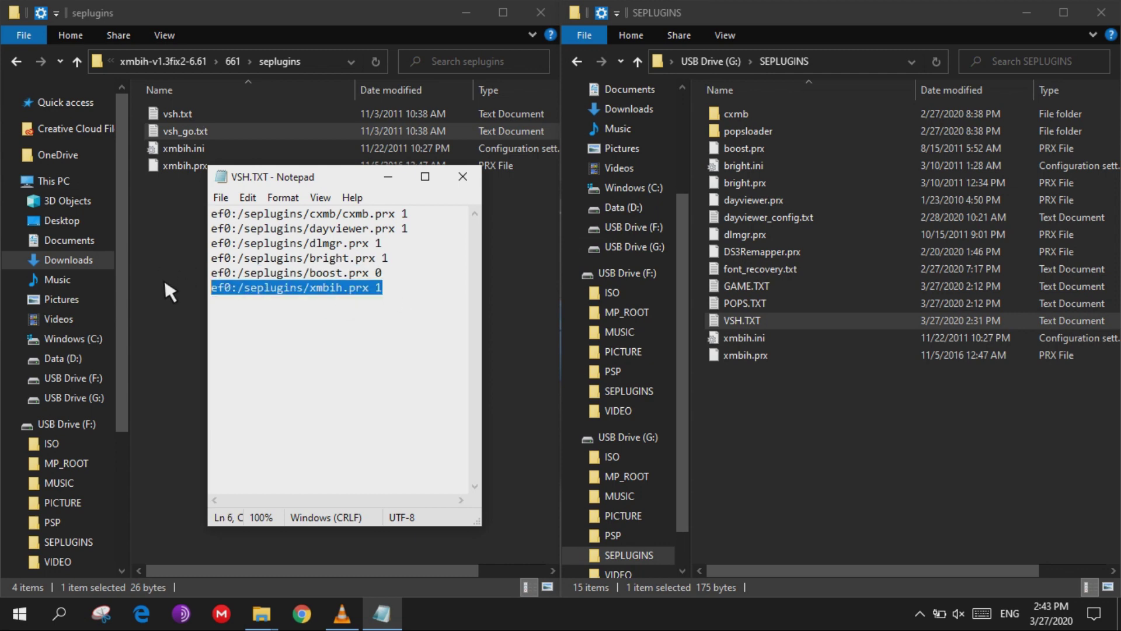
{"action": "key", "text": "ctrl+c"}
{"action": "key", "text": "ctrl+s"}
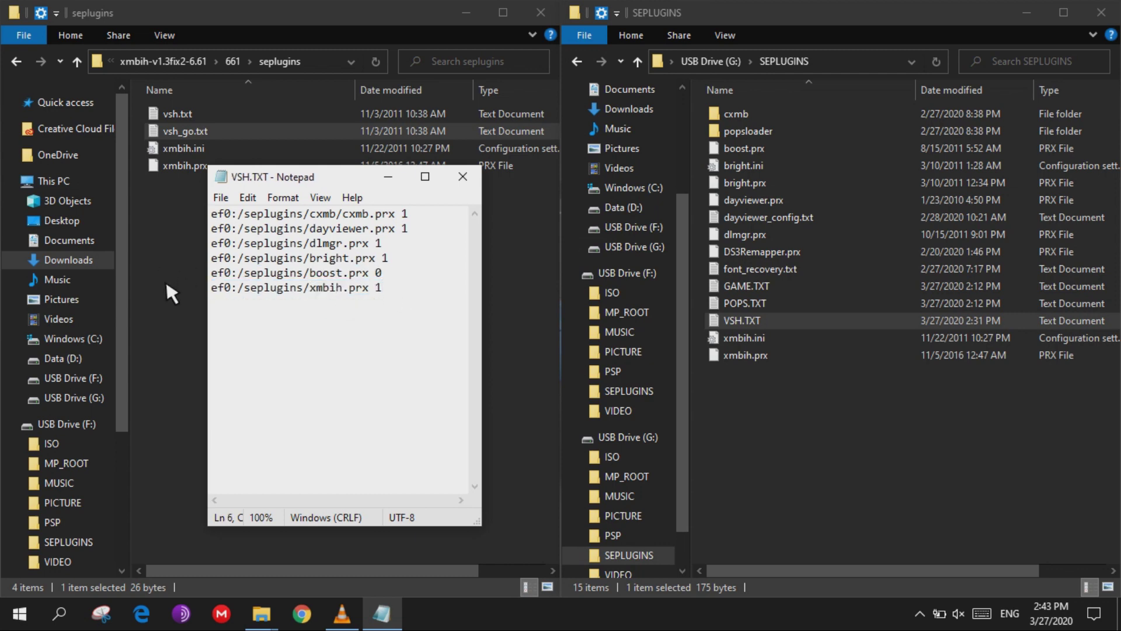
- Edit the drive's xmbih.ini in Notepad++, setting HIDE_ALL_EXTRAS = 1 and SYSTEM_UPDATE = 1
{"action": "left_click", "coordinate": [472, 177]}
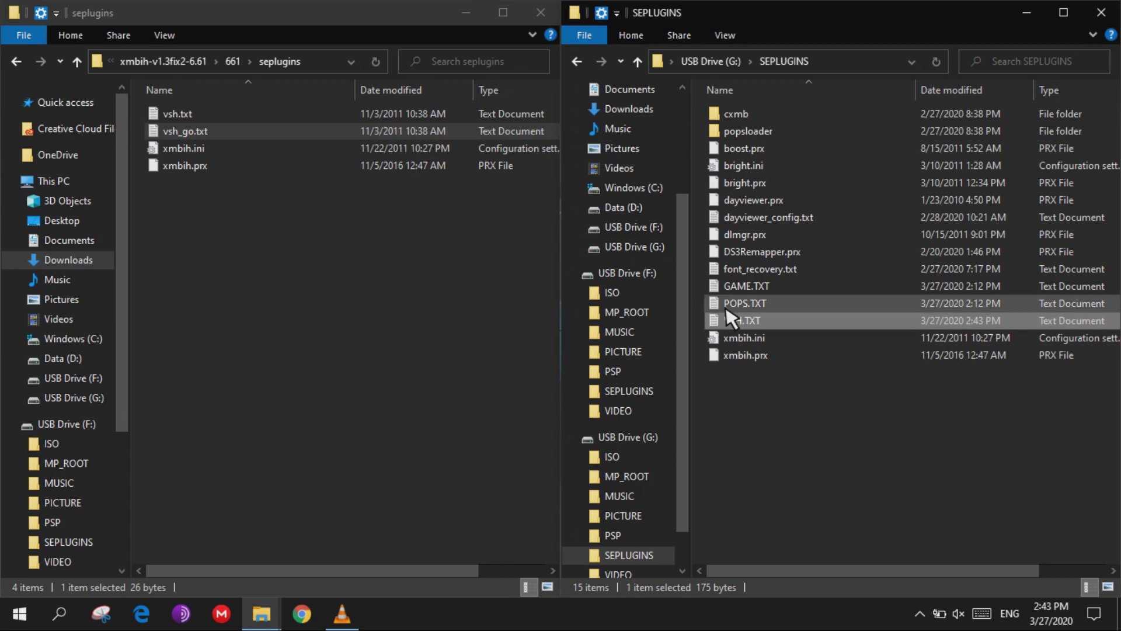
{"action": "left_click", "coordinate": [765, 333]}
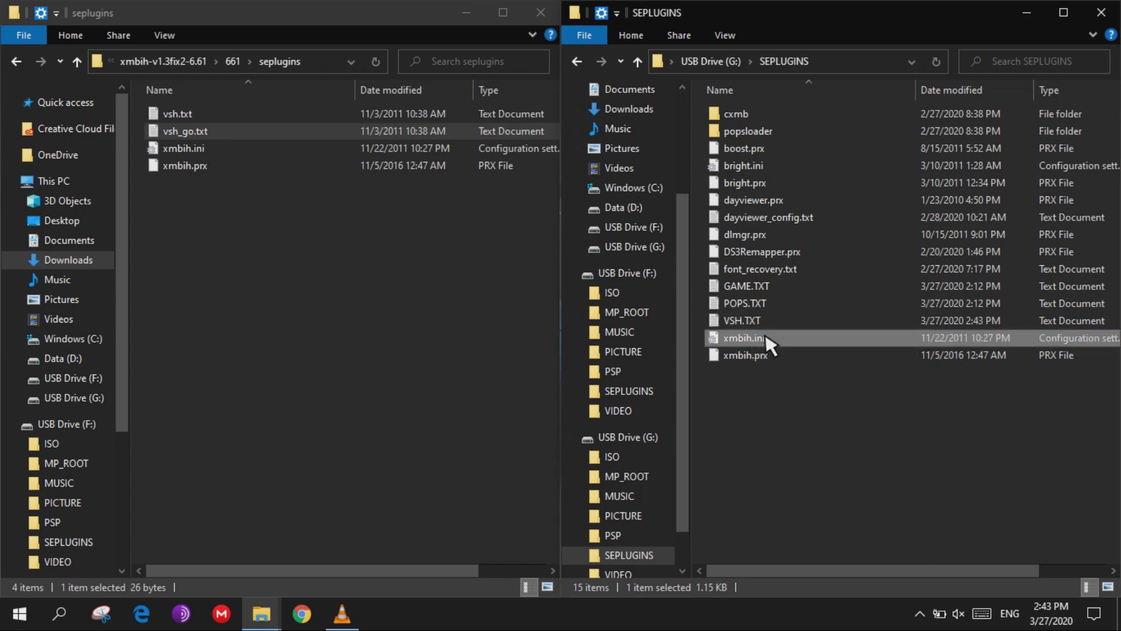
{"action": "right_click", "coordinate": [814, 339]}
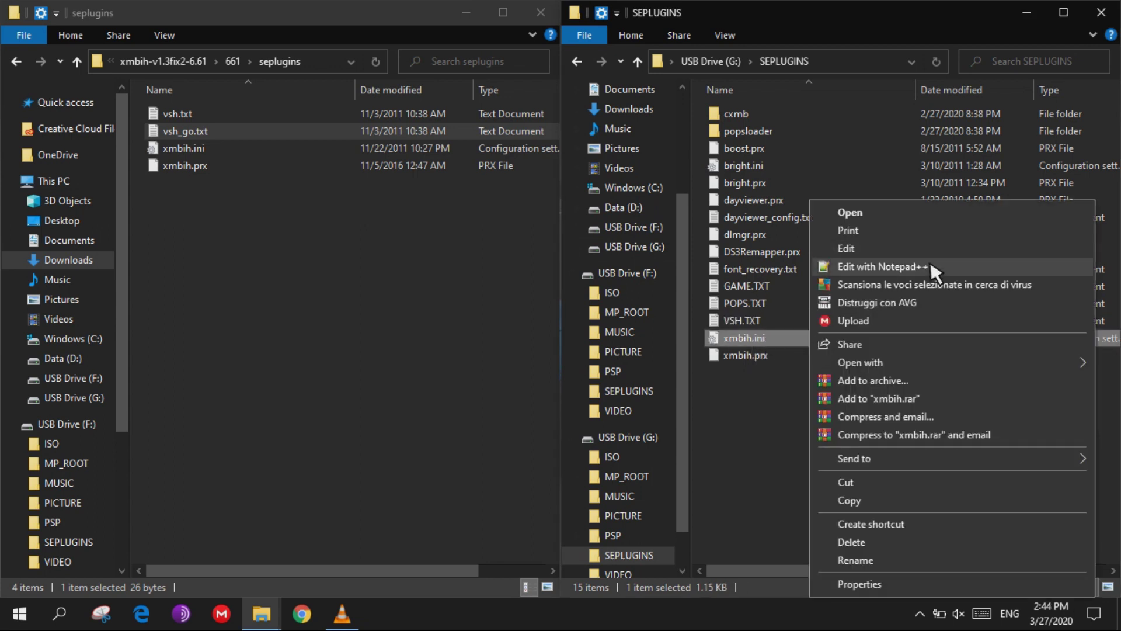
{"action": "left_click", "coordinate": [949, 266]}
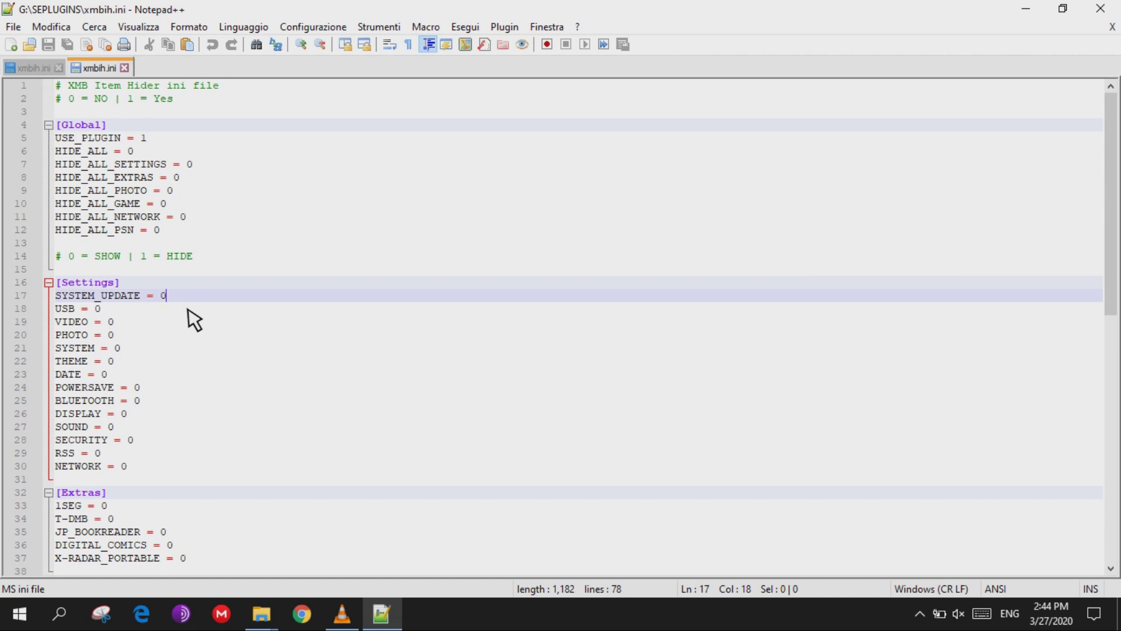
{"action": "left_click", "coordinate": [212, 184]}
{"action": "type", "text": "1"}
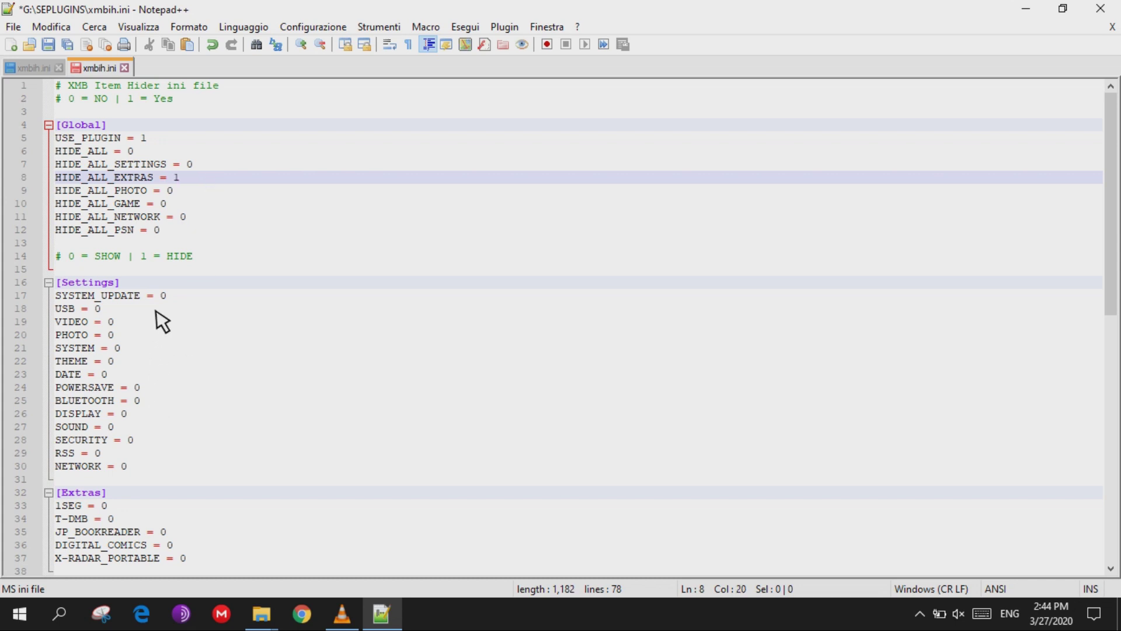
{"action": "left_click", "coordinate": [191, 298]}
{"action": "type", "text": "1"}
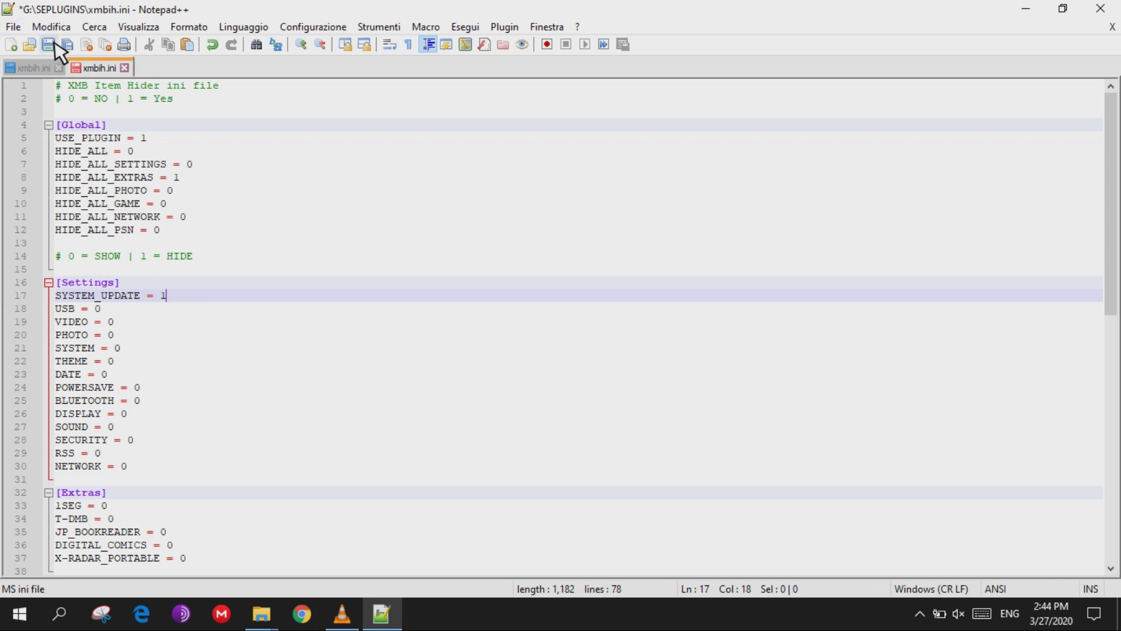
- Close the Notepad++ window holding the edited xmbih.ini
{"action": "left_click", "coordinate": [1105, 9]}
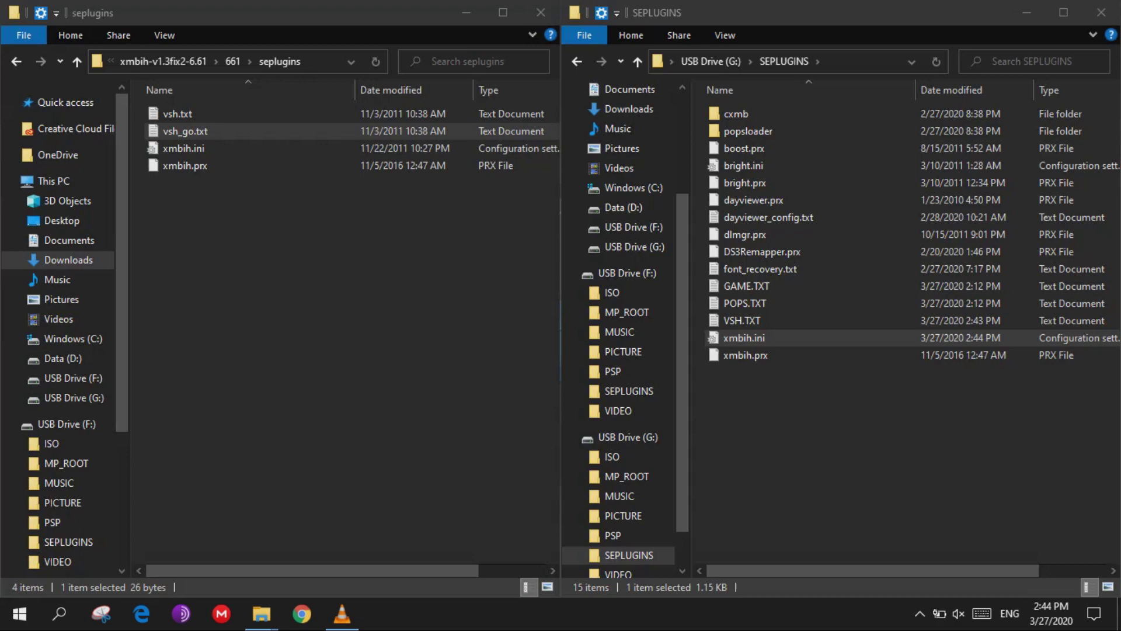